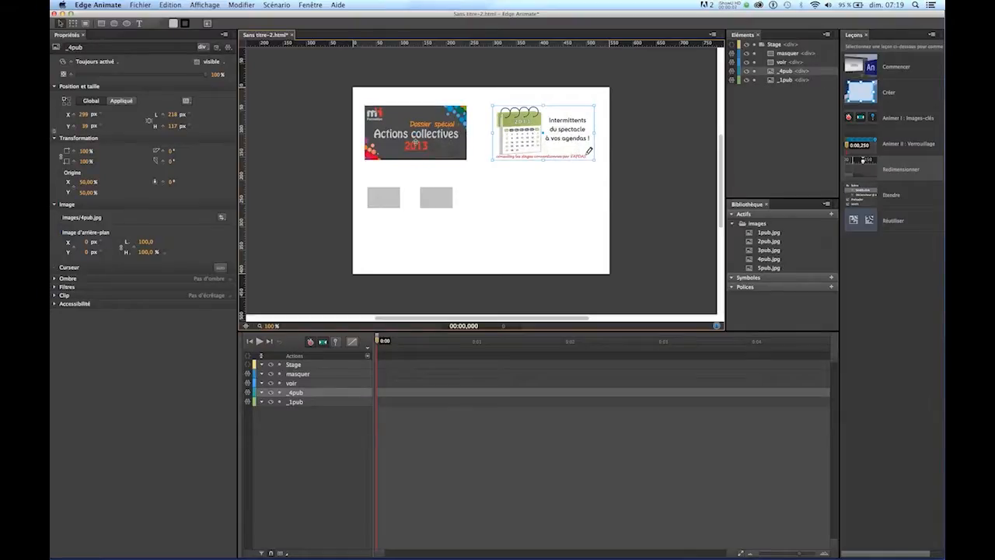
Delete the voir and masquer rectangles from the stage.
left_click(295, 386)
left_click(298, 374, "shift")
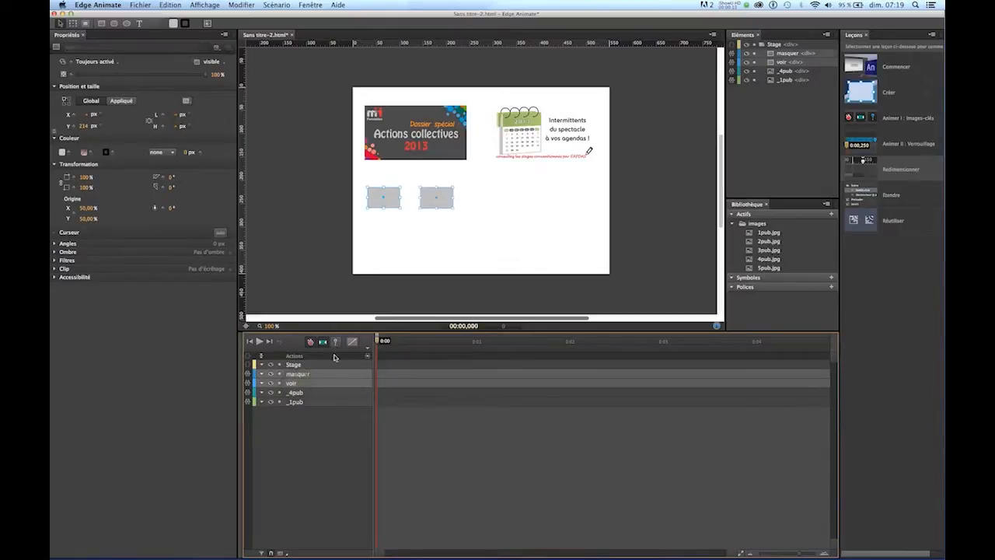
key("Delete")
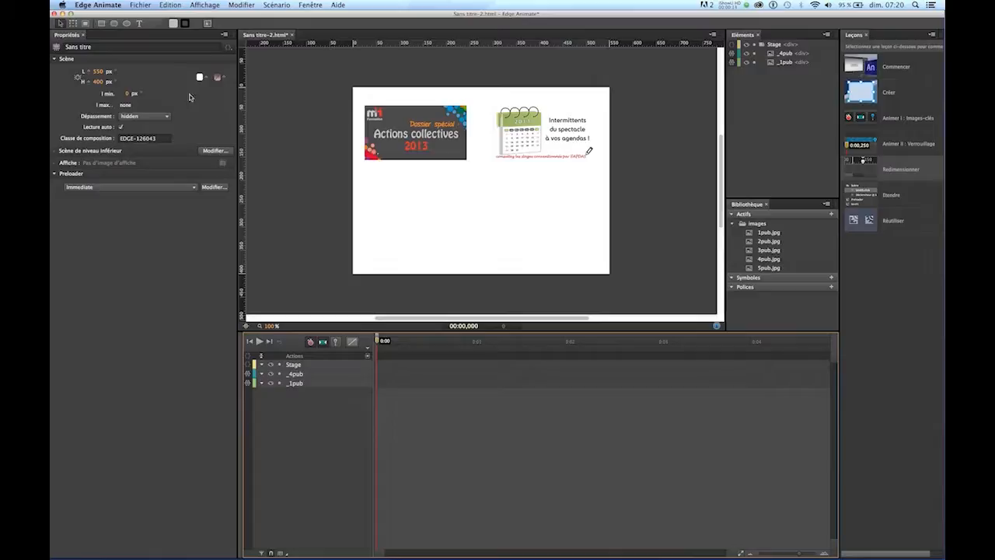
Draw an ellipse about 77 by 63 px below the Actions collectives image and duplicate it below the calendar image.
left_click(124, 24)
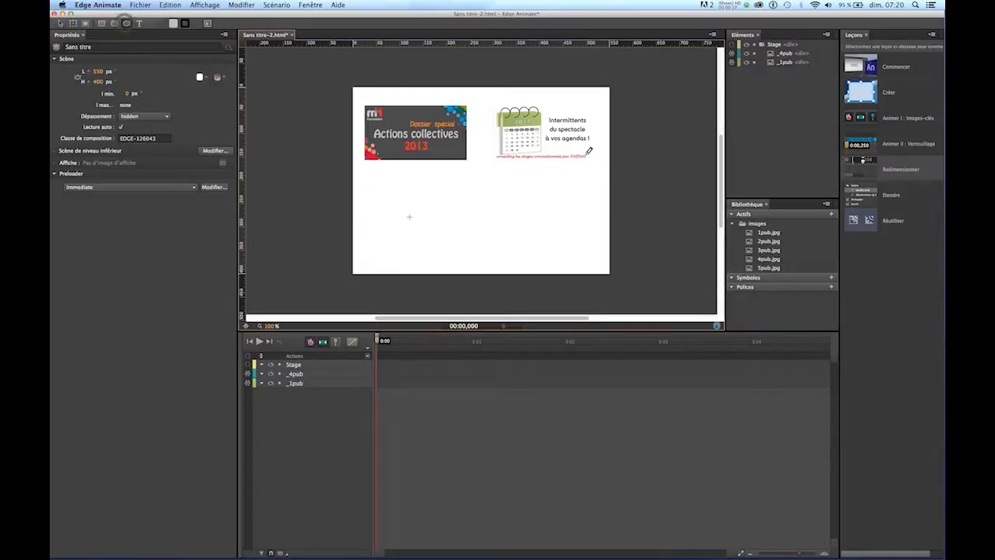
left_click_drag(394, 205, 433, 235)
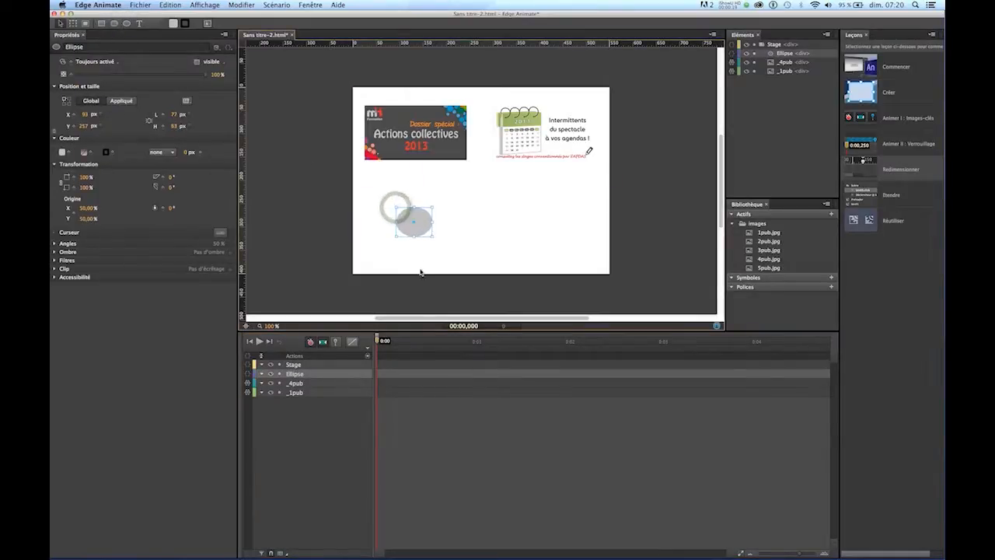
left_click(336, 437)
left_click_drag(418, 223, 540, 218)
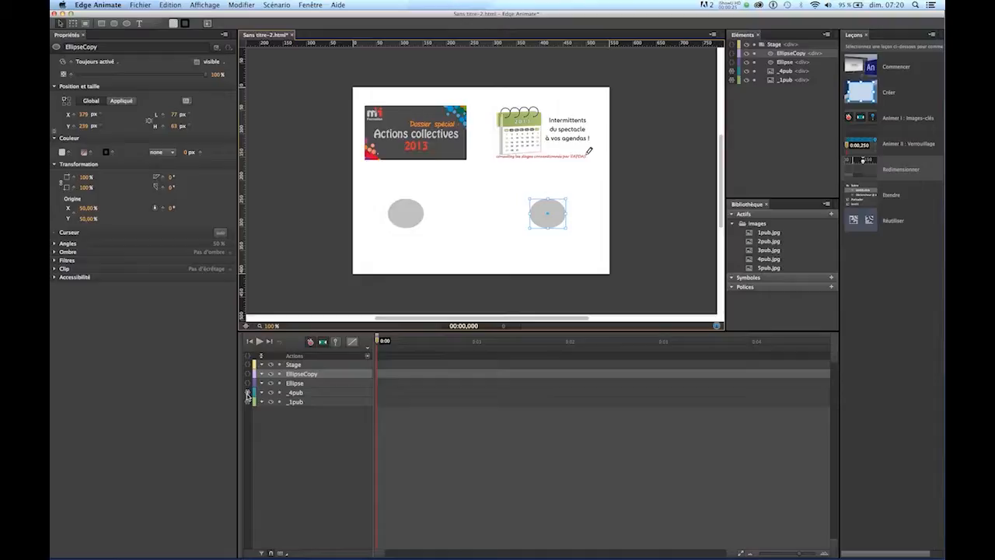
Rename the duplicated ellipse as BTPOURIMAGE2.
double_click(297, 374)
type("El")
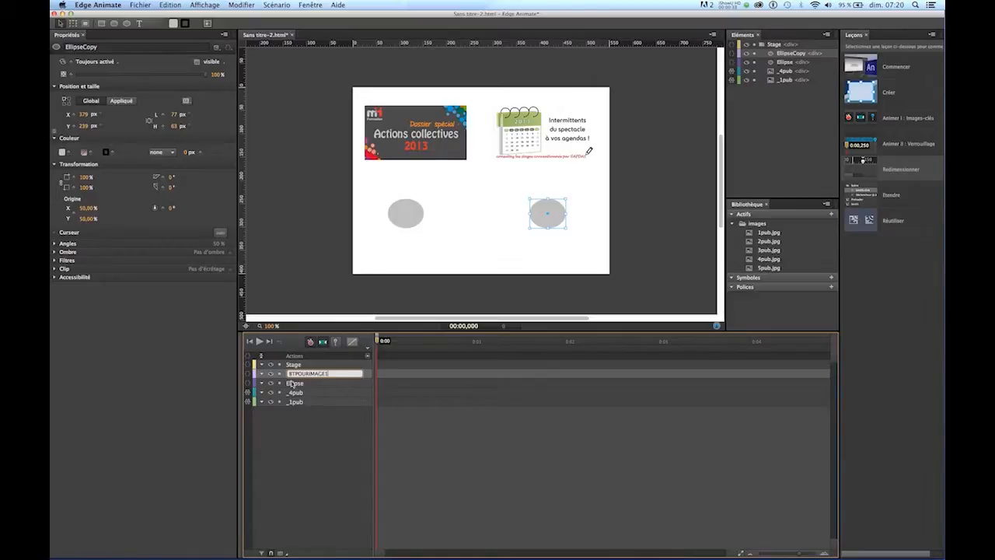
double_click(332, 373)
type("BTPOURIMAGE2")
Reuse the copied ellipse's name to rename the original ellipse as BTPOURIMAGE1.
double_click(334, 373)
key("ctrl+c")
left_click(294, 383)
double_click(294, 383)
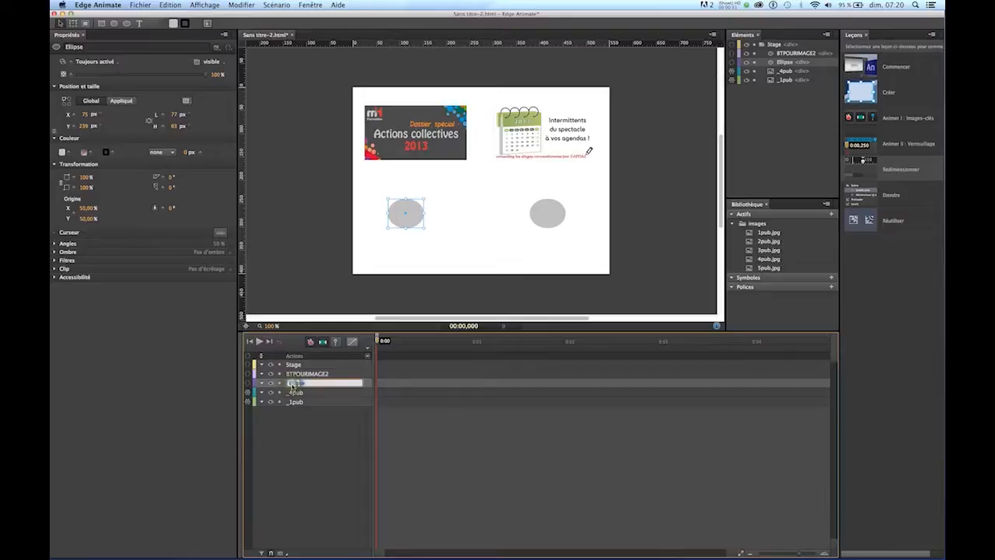
key("ctrl+v")
key("BackSpace")
type("1")
left_click(331, 442)
Give BTPOURIMAGE1 a click action from the show-element snippet, targeting BTPOURIMAGE1 and using toggle instead of show.
left_click(402, 212)
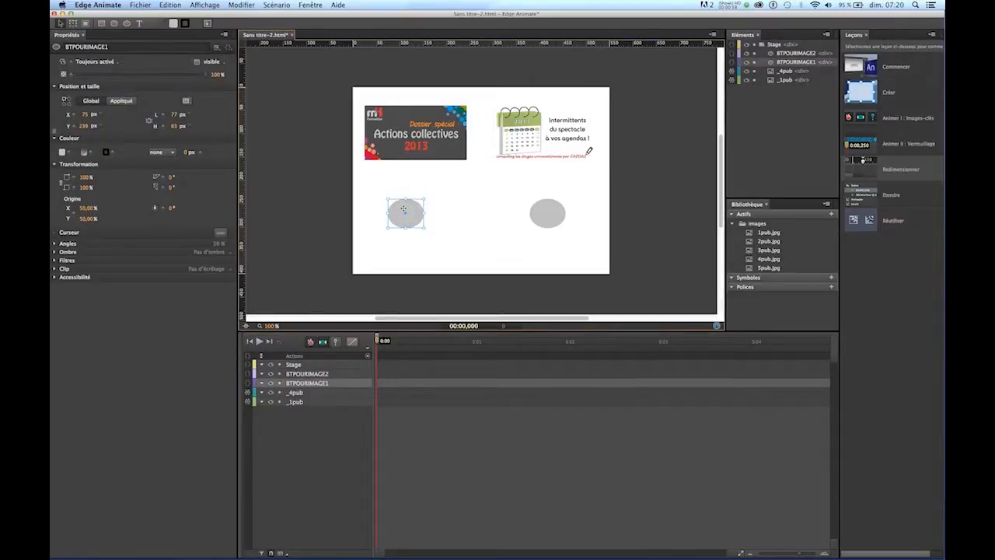
left_click(248, 386)
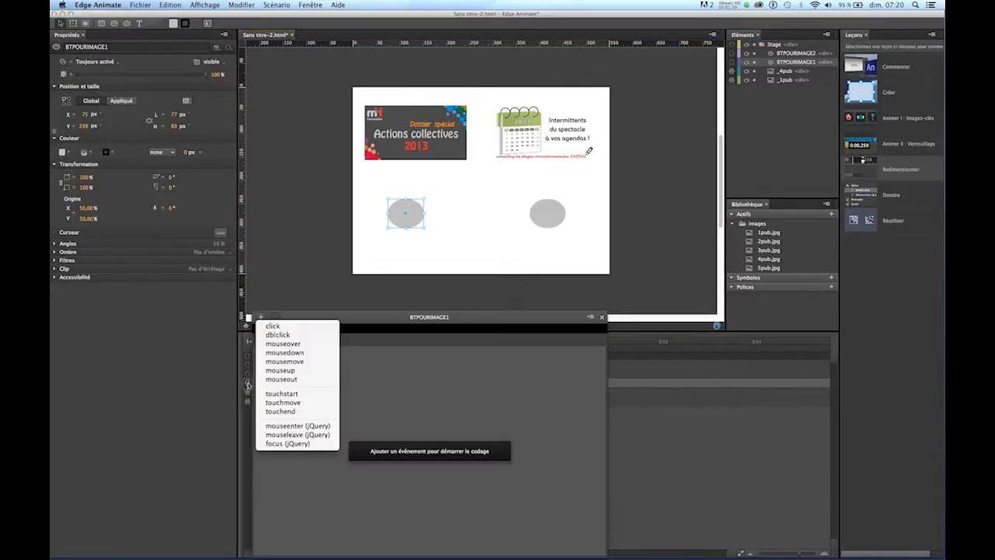
left_click(277, 327)
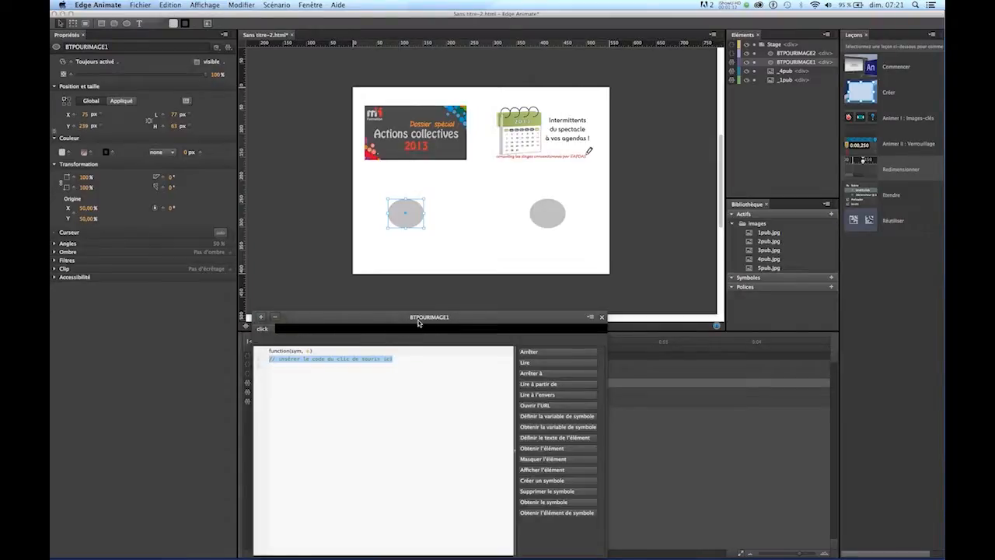
left_click(531, 469)
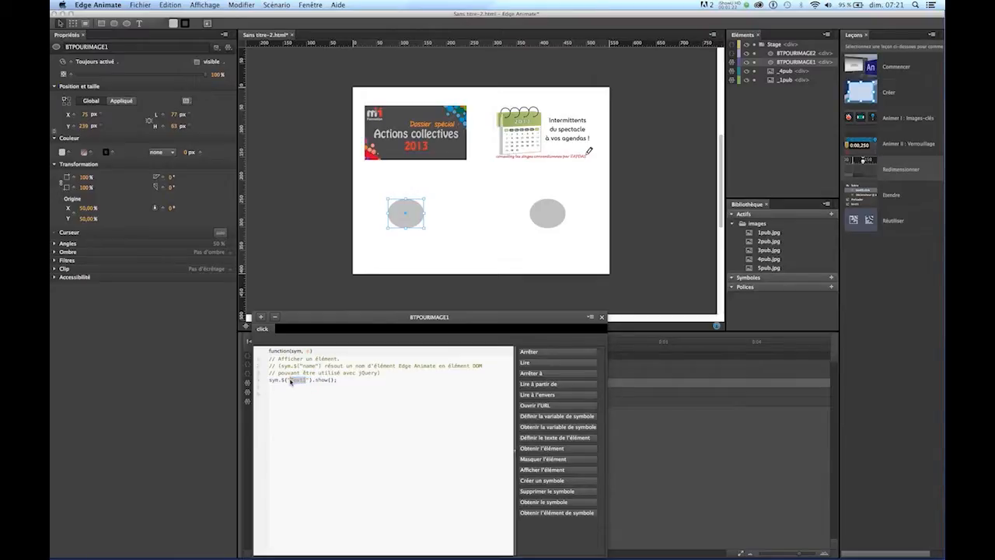
type("BTPOURIMAGE1")
left_click_drag(350, 381, 339, 383)
type("to")
Preview the composition in the browser, test the BTPOURIMAGE1 ellipse, and close the preview.
key("super+Return")
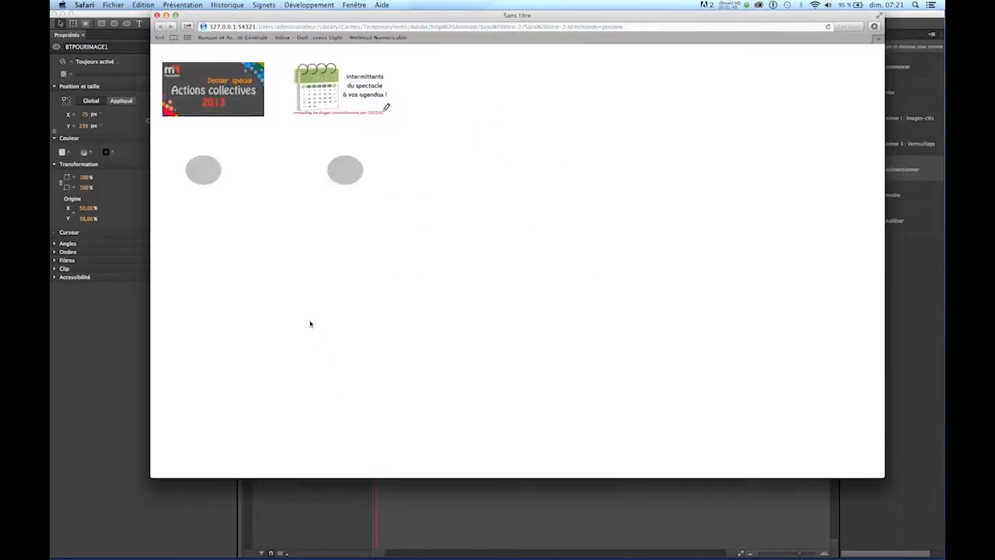
left_click(204, 172)
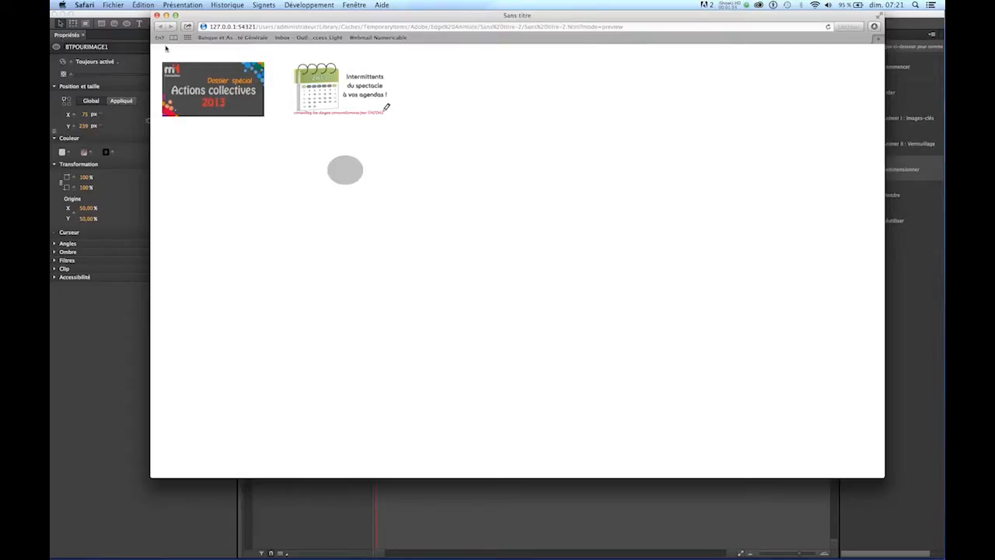
left_click(156, 15)
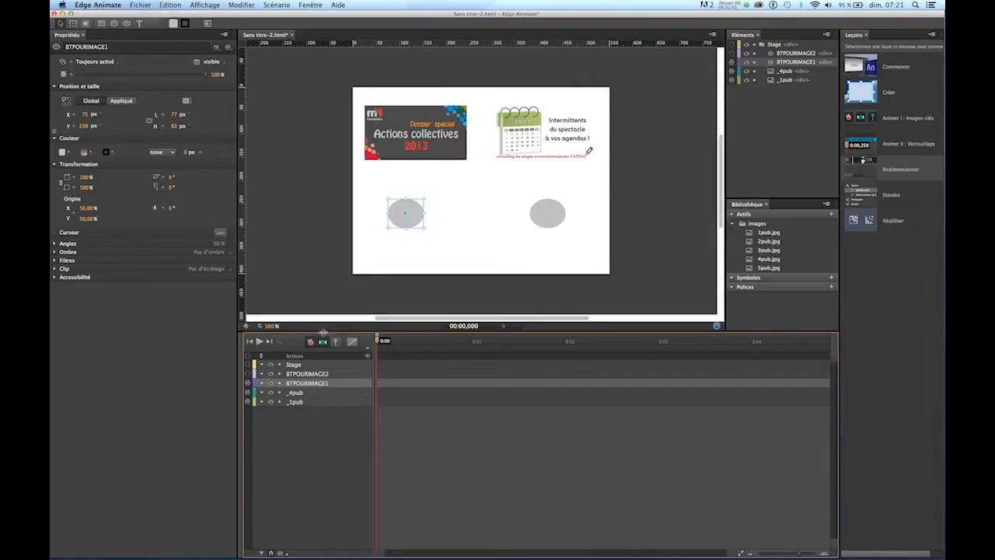
Change the toggle target in BTPOURIMAGE1's click code to _1pub.
left_click(248, 384)
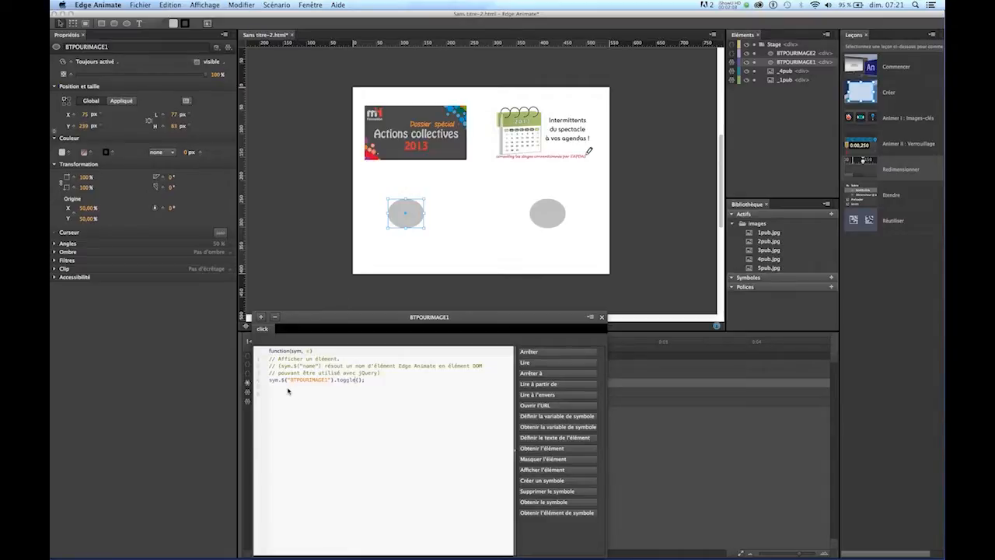
left_click_drag(327, 383, 292, 384)
key("BackSpace")
type("_1pub")
Preview the composition in the browser, repeatedly test BTPOURIMAGE1's toggling of the Actions collectives image, and close the preview.
key("super+Return")
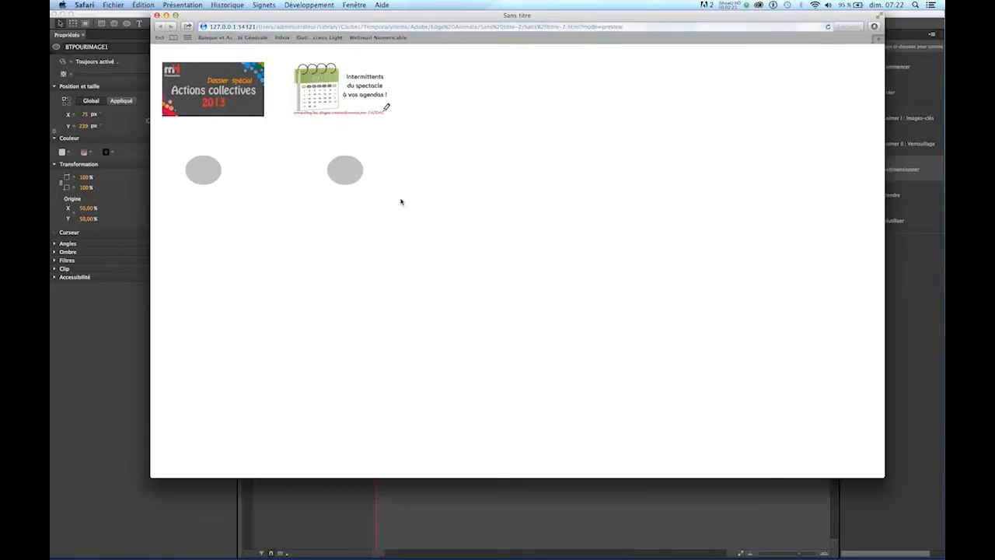
left_click(206, 171)
left_click(206, 171)
left_click(206, 171)
left_click(206, 171)
left_click(206, 172)
left_click(206, 171)
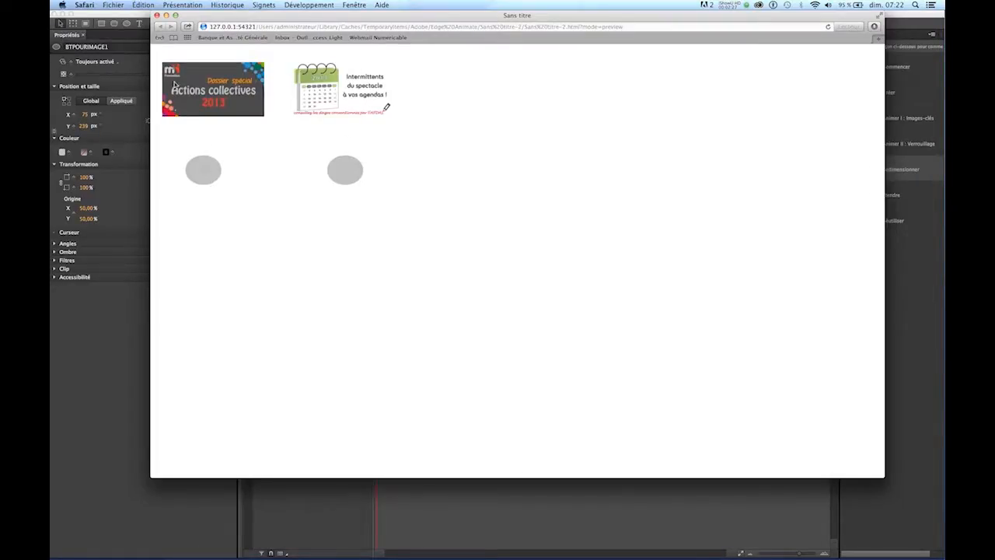
left_click(206, 169)
left_click(207, 94)
left_click(204, 170)
left_click(204, 170)
left_click(204, 170)
left_click(205, 170)
left_click(204, 170)
left_click(156, 15)
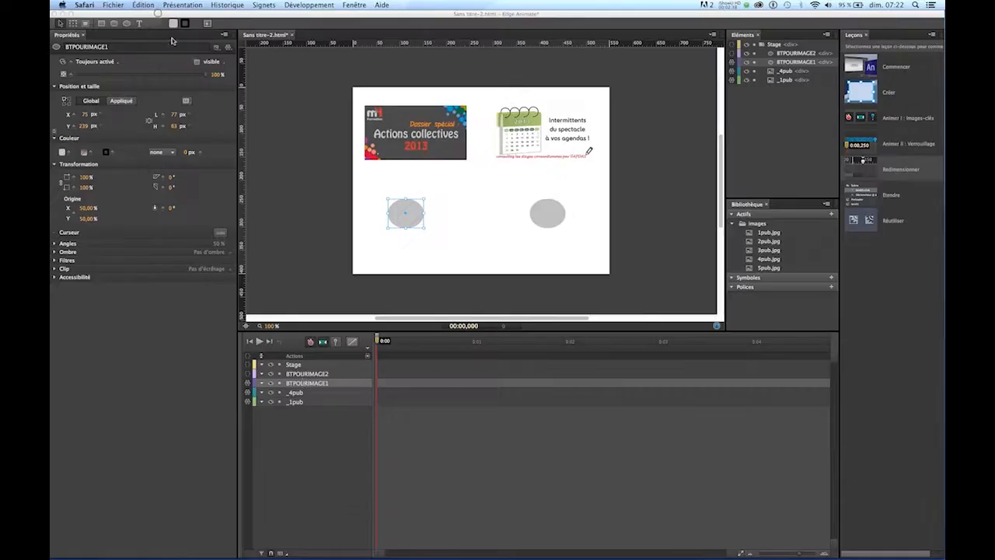
Give BTPOURIMAGE2 a click action from the hide-element snippet, targeting _4pub and using toggle instead of hide.
left_click(546, 220)
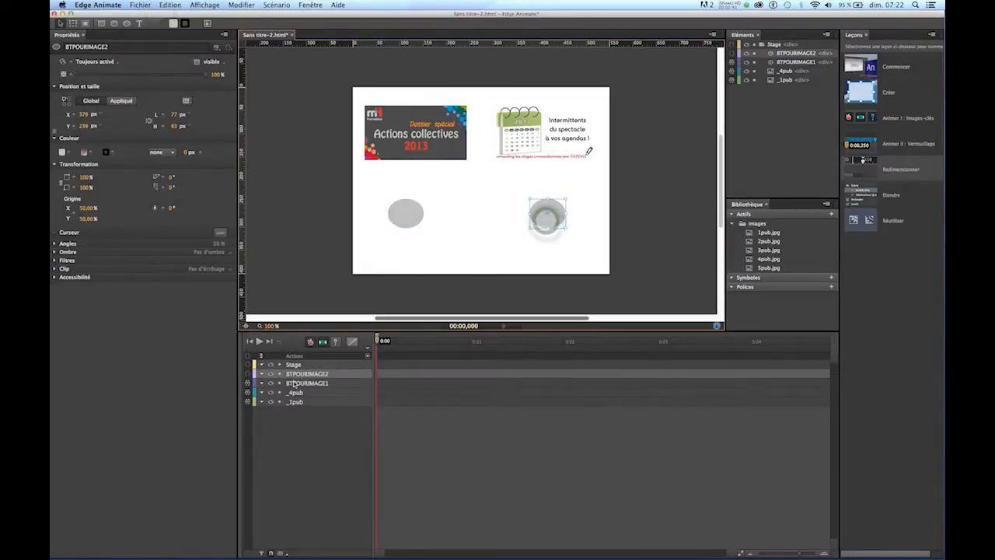
left_click(248, 374)
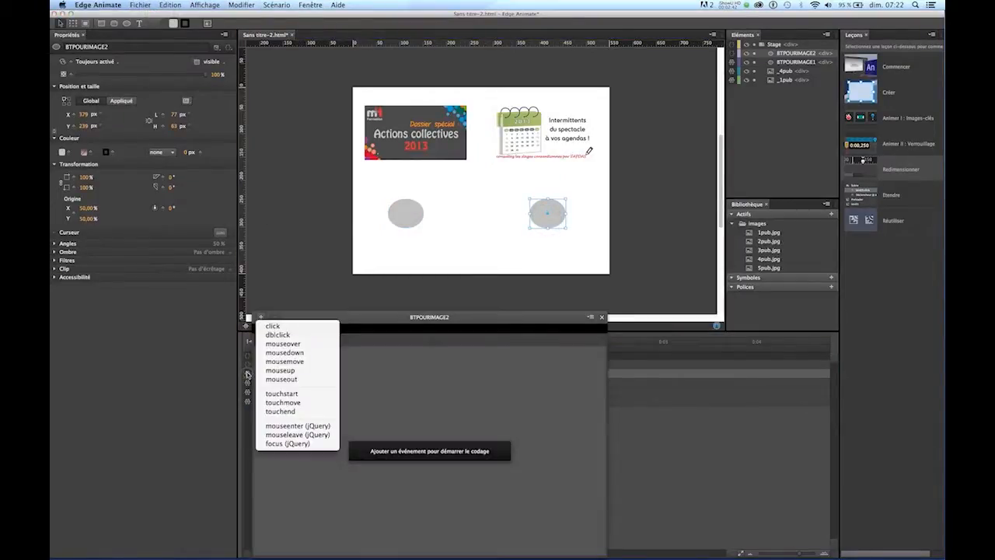
left_click(272, 326)
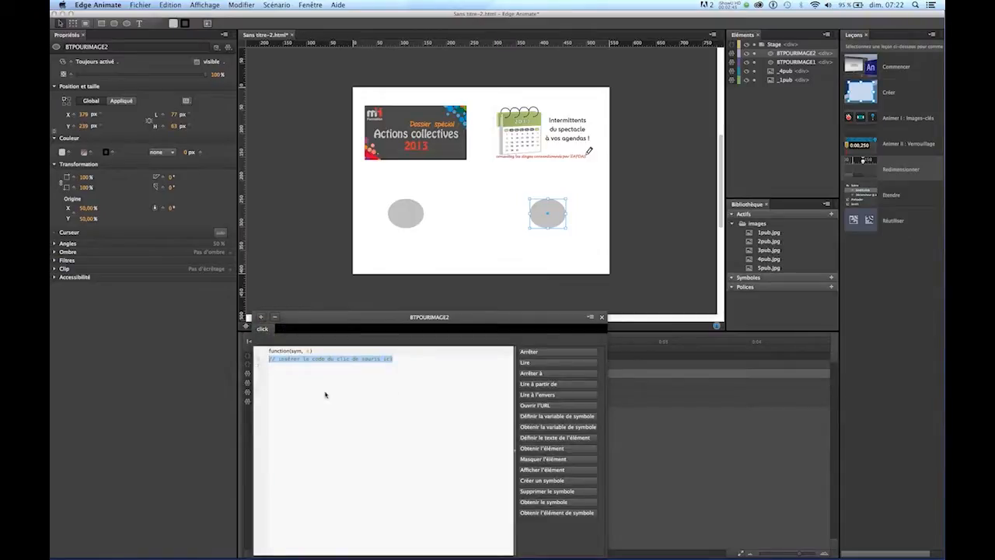
left_click(536, 459)
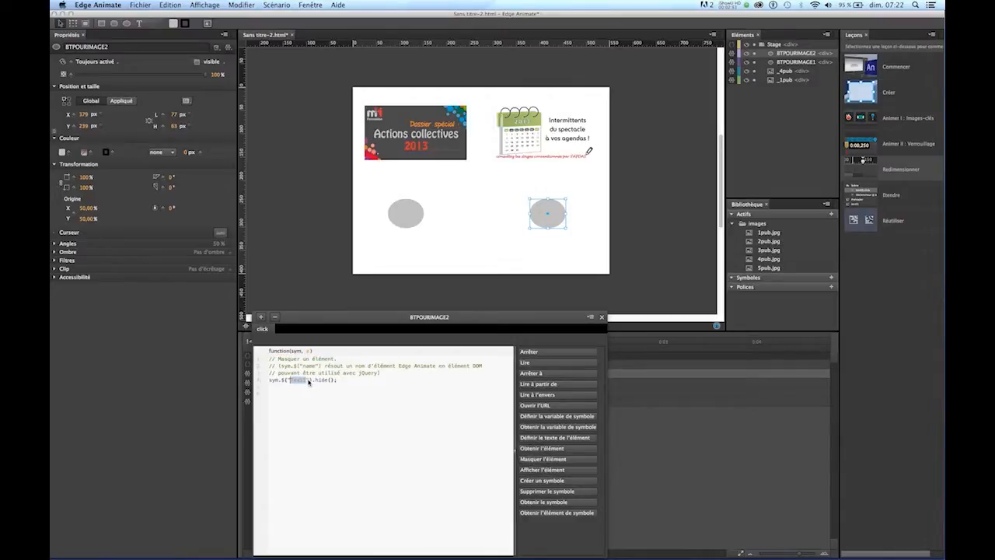
left_click_drag(308, 382, 295, 385)
key("BackSpace")
type("_4pub")
left_click_drag(327, 383, 316, 382)
type("toggl")
left_click(601, 316)
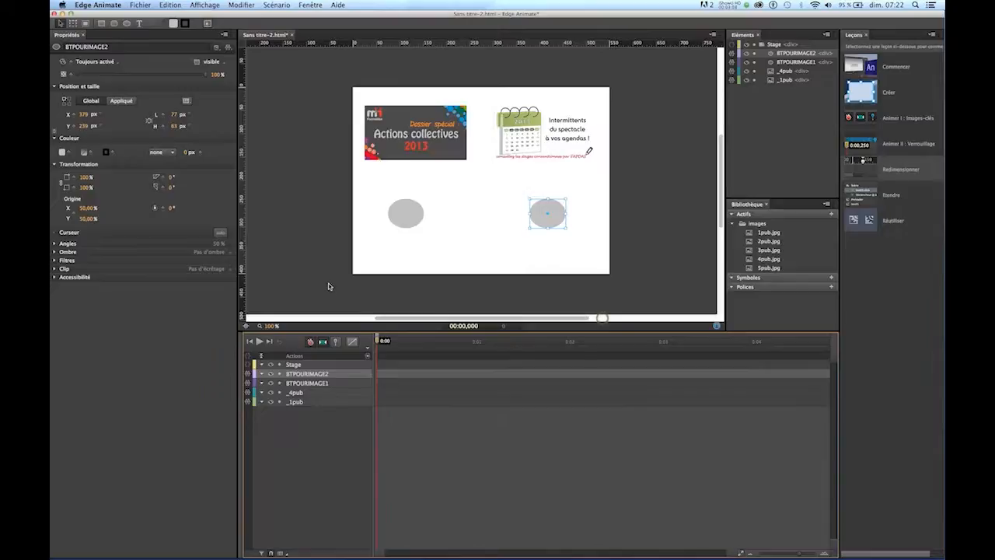
Preview the composition in the browser, test both ellipses' image toggles, and close the preview.
key("super+Return")
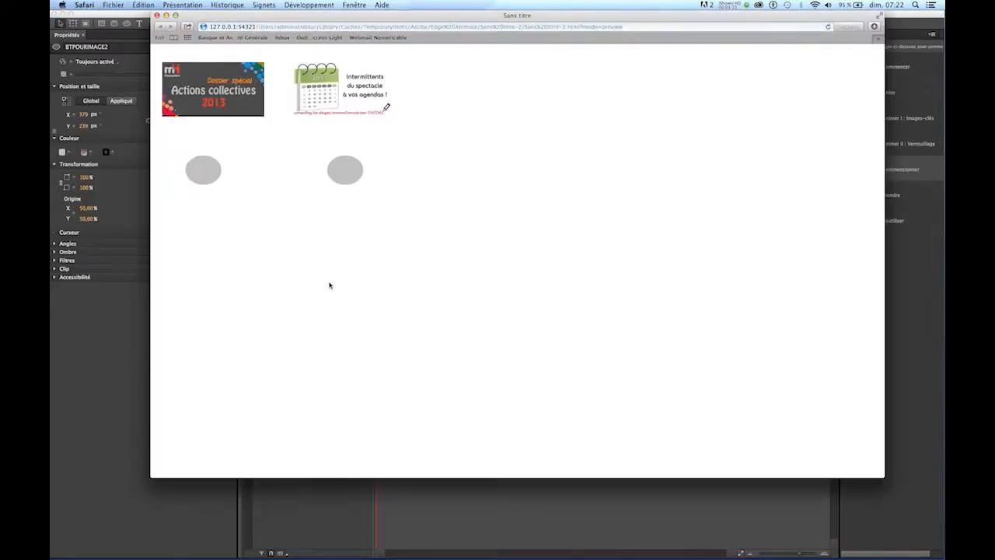
left_click(203, 170)
left_click(204, 169)
left_click(349, 170)
left_click(349, 170)
left_click(350, 169)
left_click(353, 169)
left_click(353, 169)
left_click(156, 15)
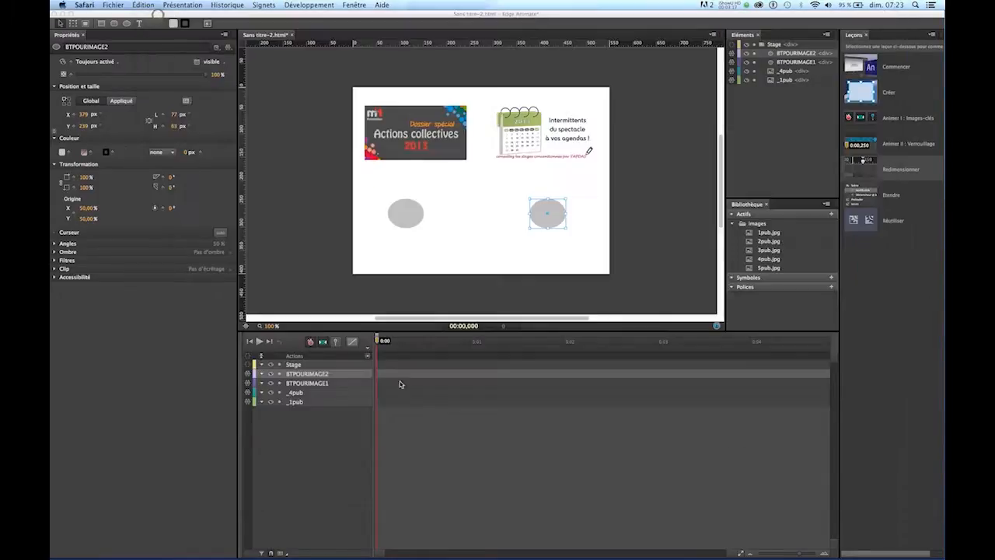
left_click(380, 342)
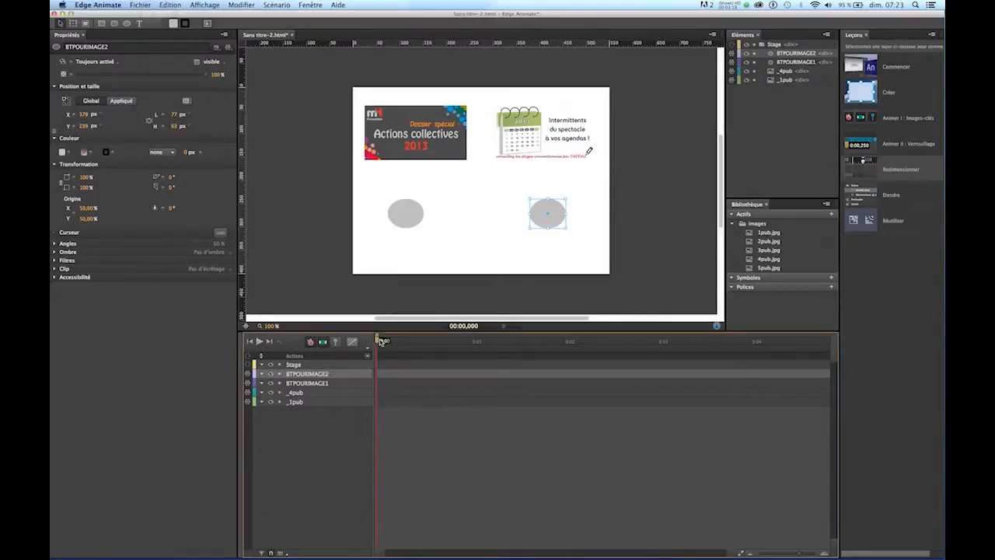